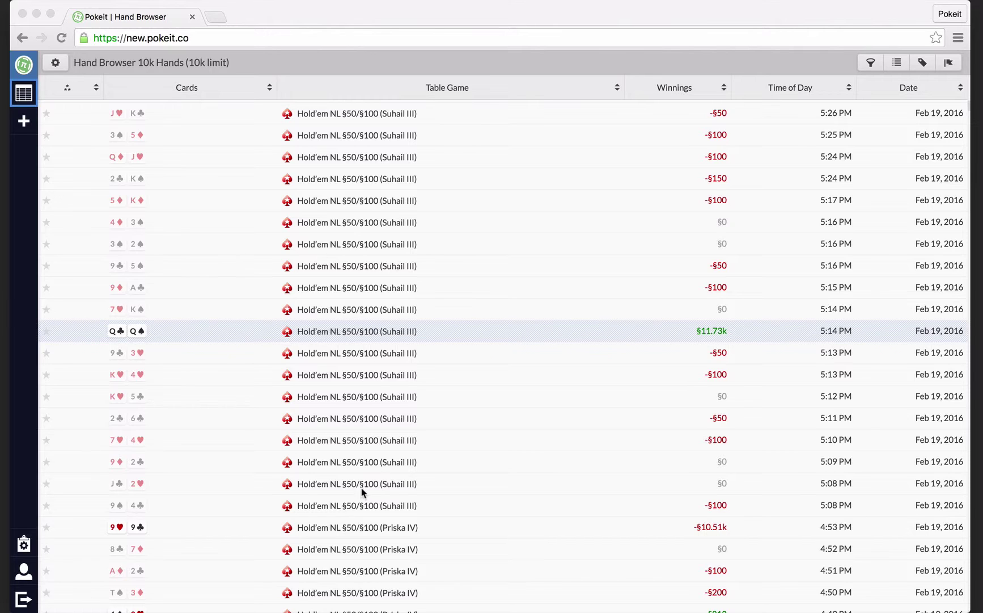
Open the 5:14 PM pocket queens hand from the hand list and review its street-by-street summary
click(483, 145)
click(494, 324)
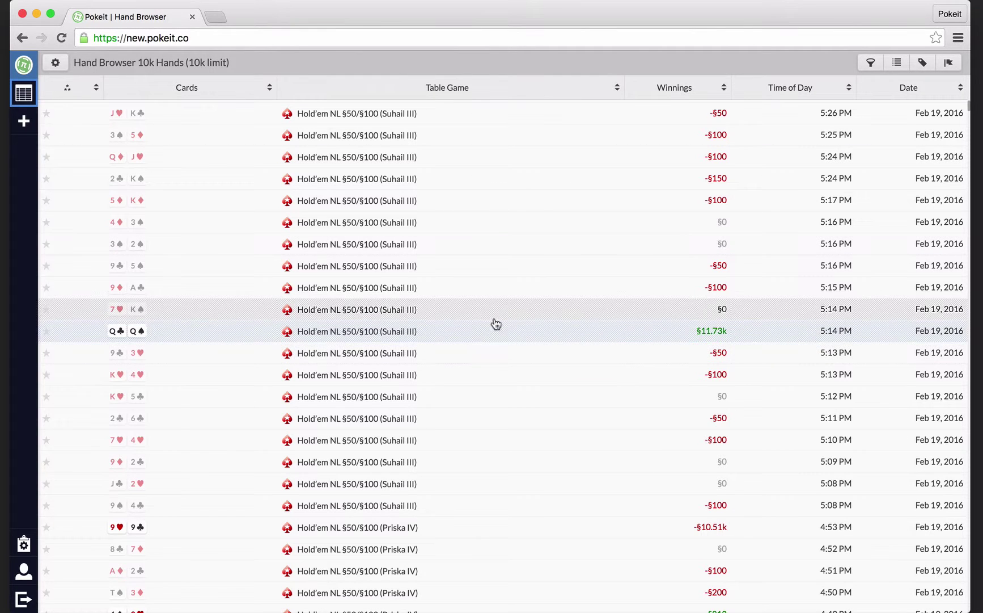
click(495, 332)
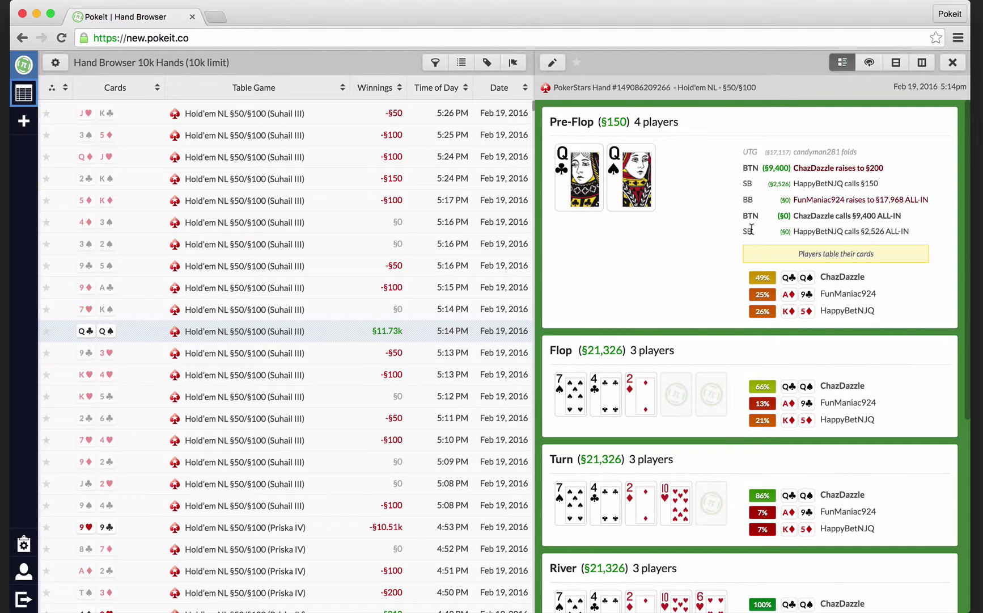
scroll(803, 213, down, 5)
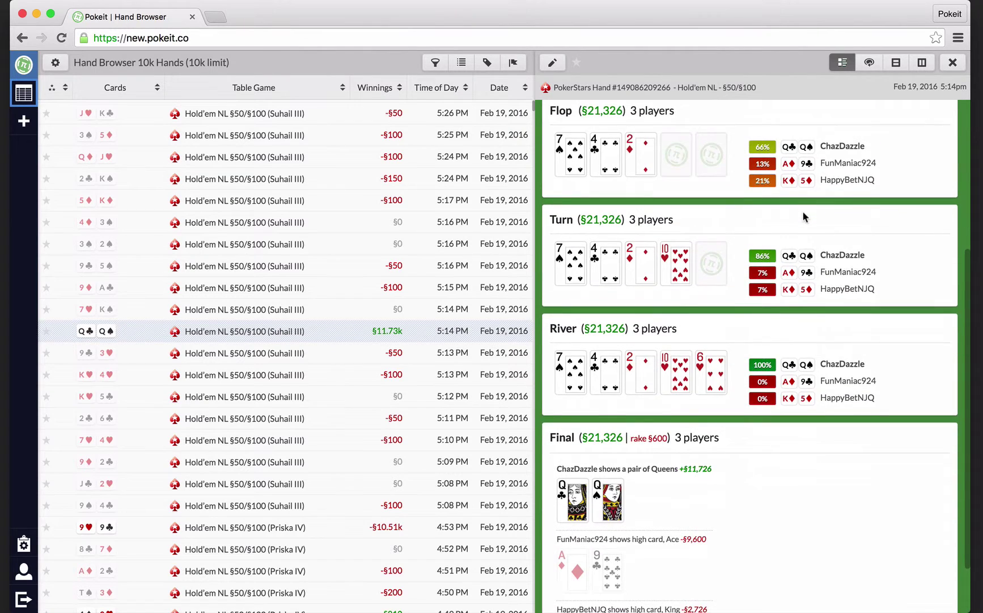
scroll(803, 218, down, 3)
scroll(805, 220, up, 10)
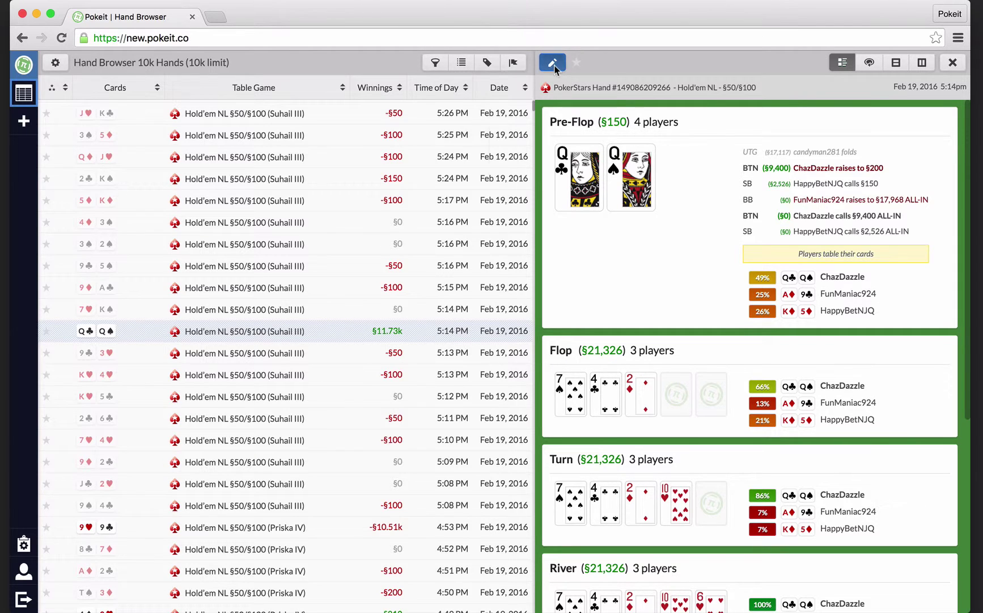
Star the pocket queens hand as a favorite
click(554, 65)
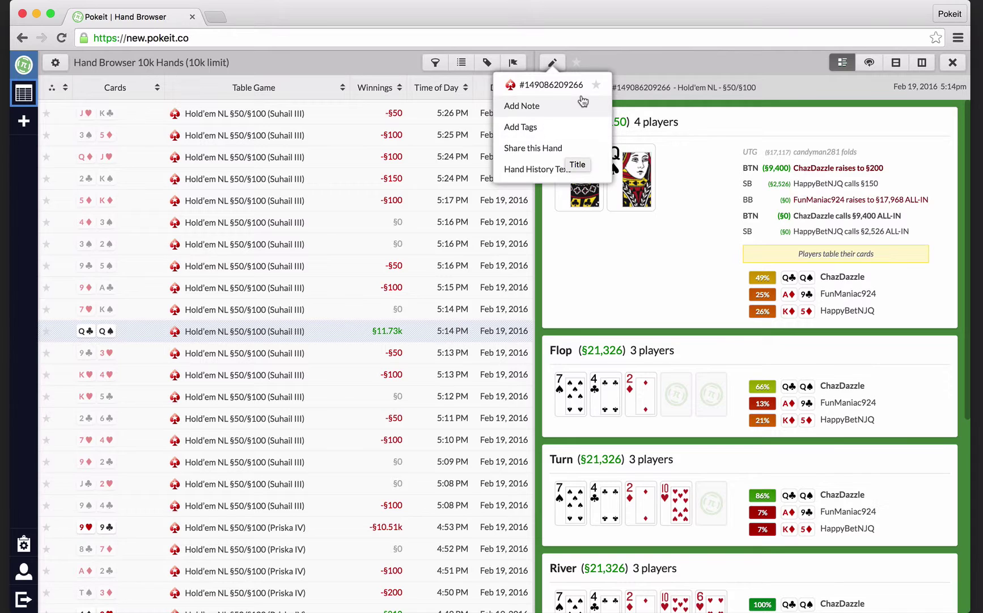
click(596, 84)
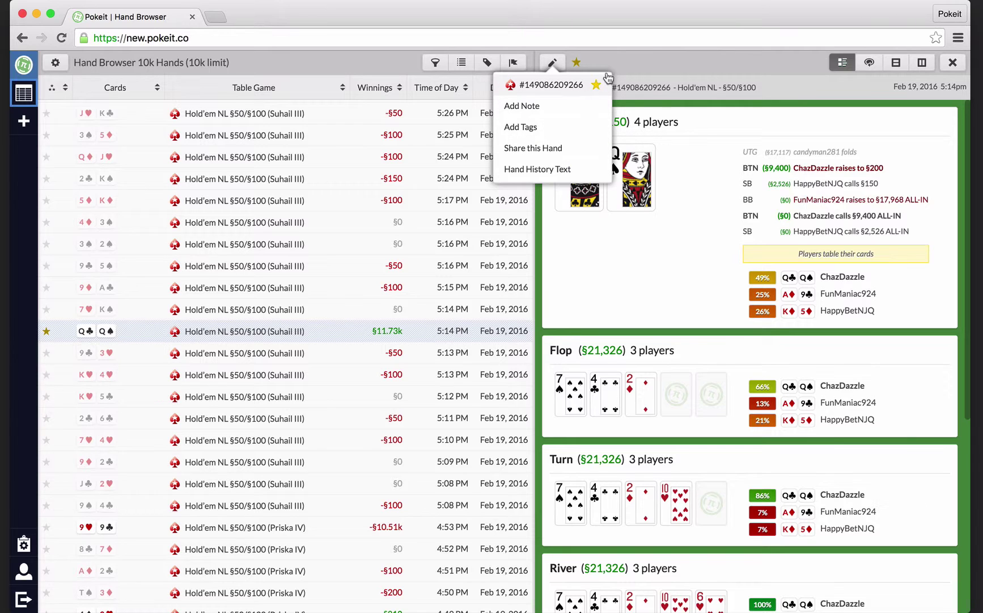
click(655, 71)
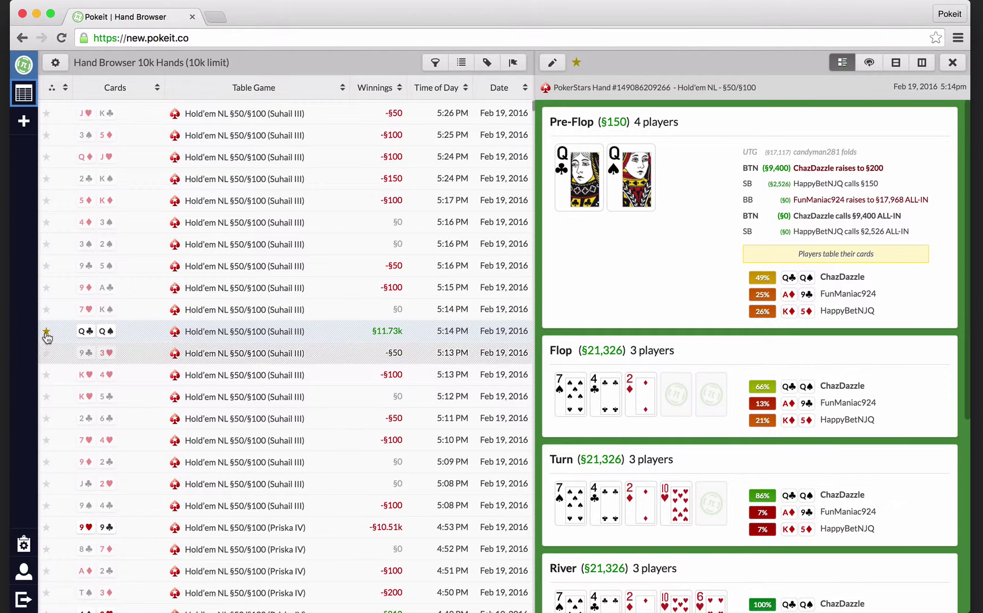
Apply the existing "hello video watchers" tag to the pocket queens hand
click(552, 62)
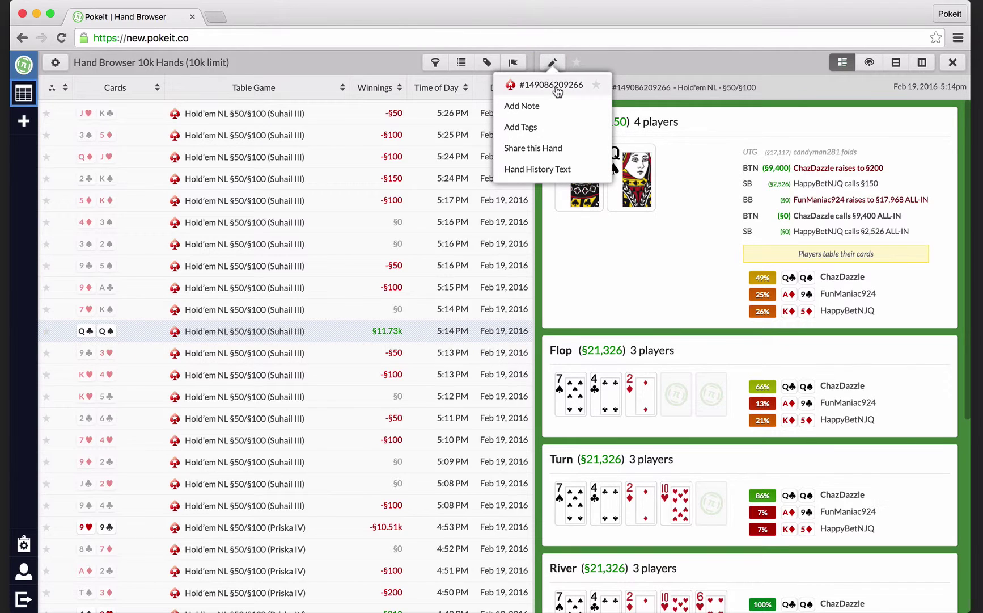
click(561, 126)
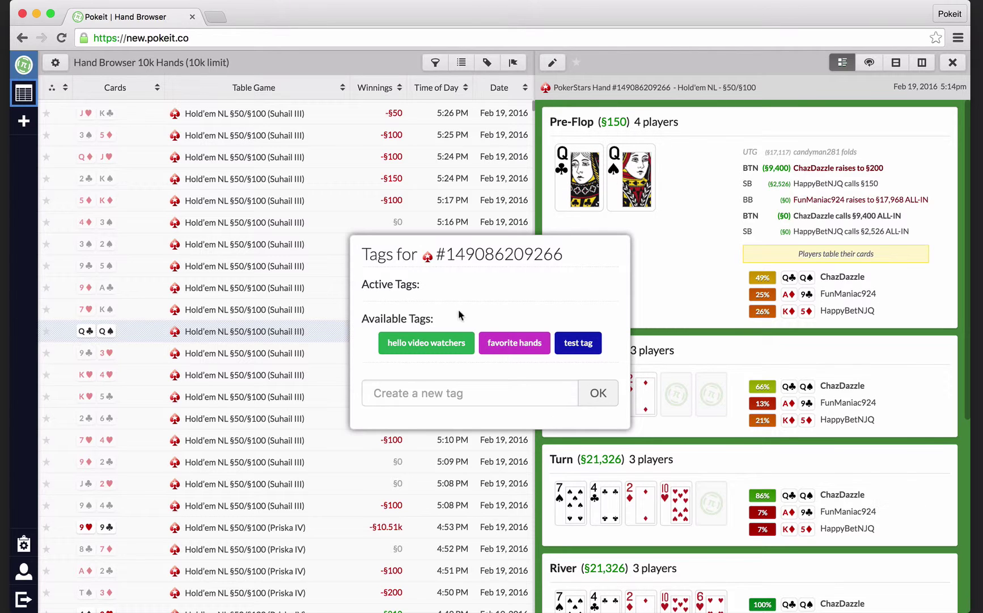
click(413, 404)
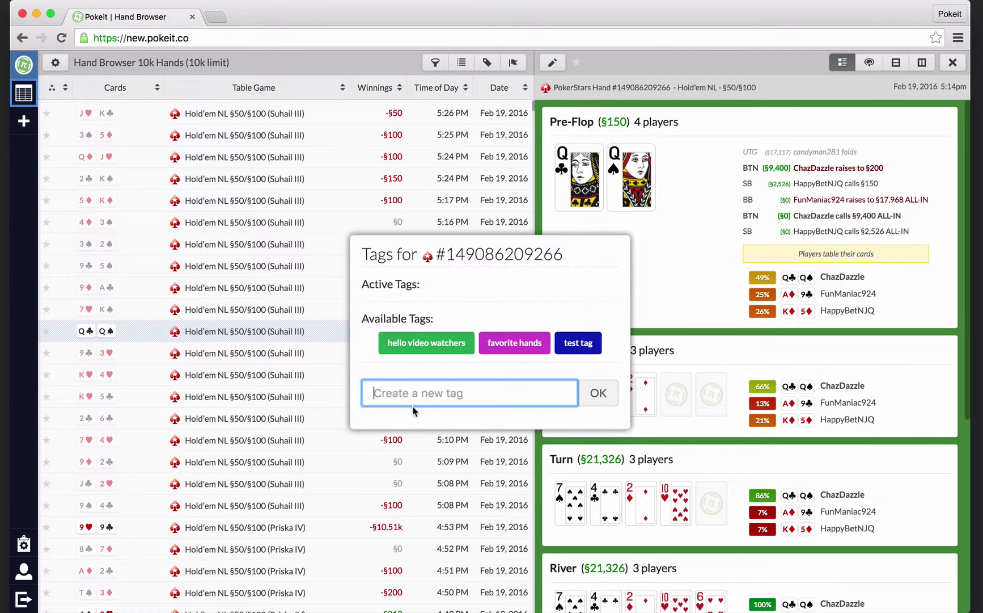
text(new)
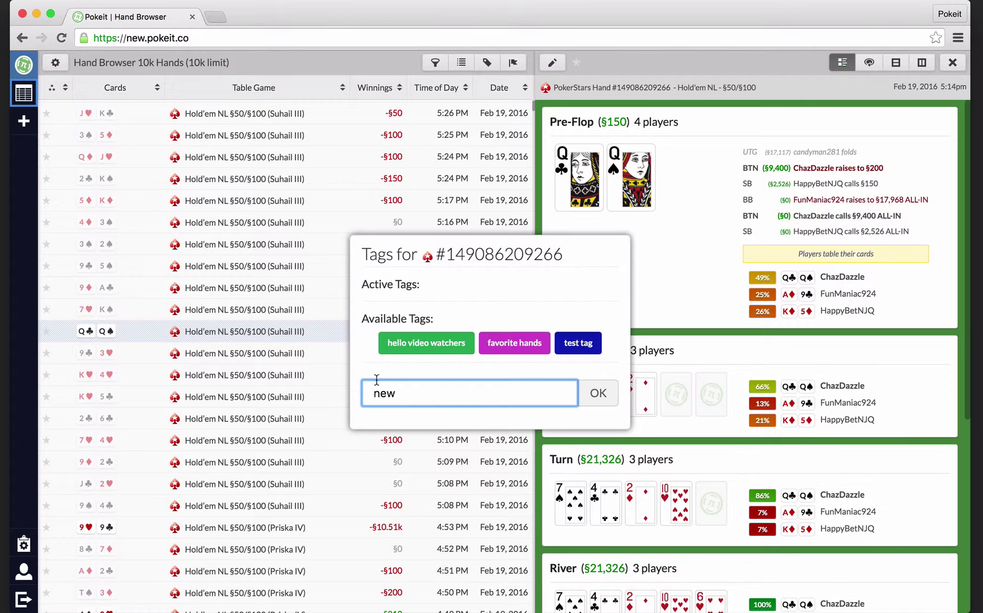
click(401, 343)
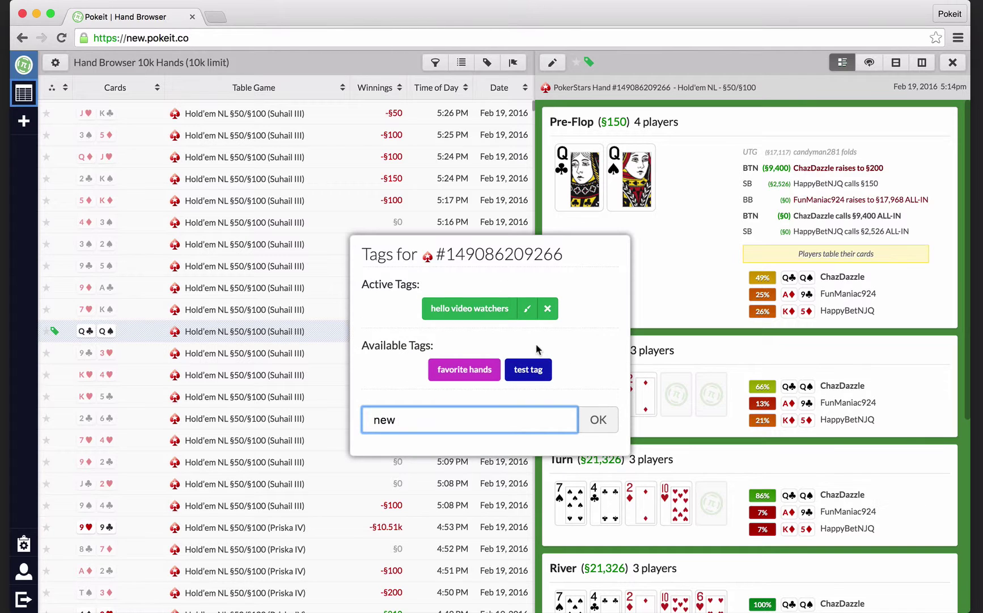
click(653, 69)
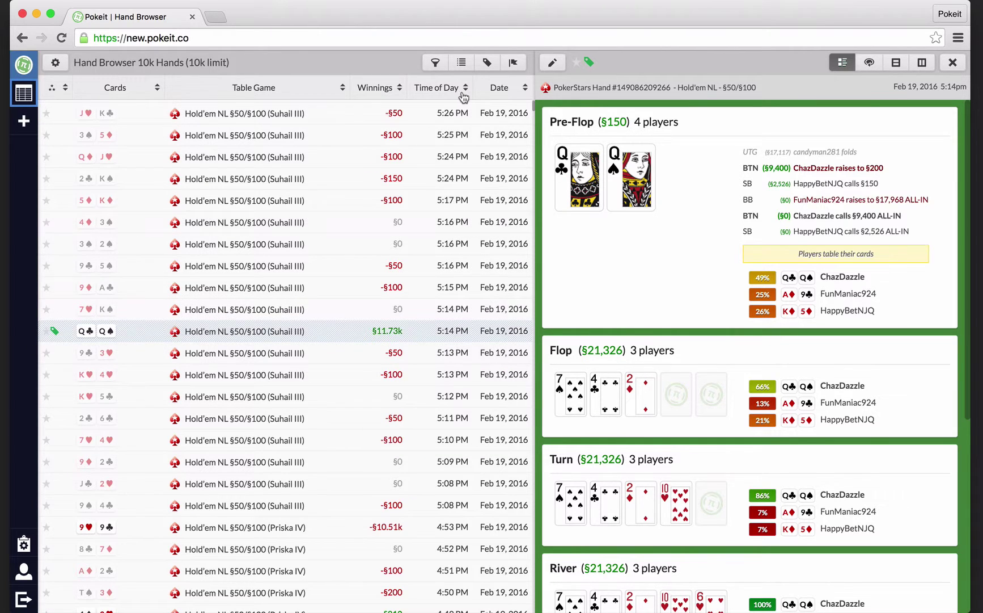
Draft the note "I'm so good at poker" for the hand and dismiss it without saving
click(552, 61)
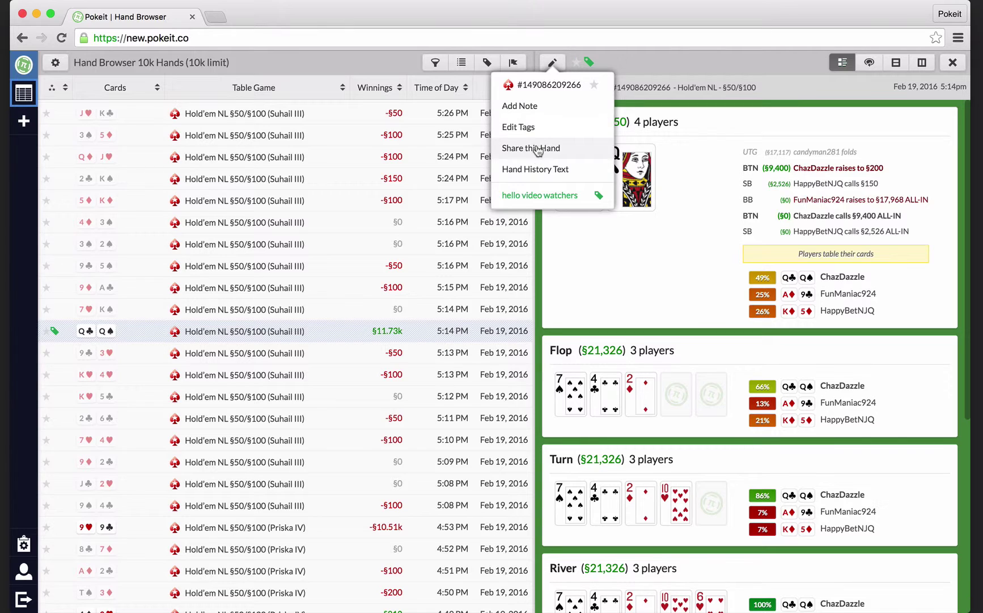
click(544, 109)
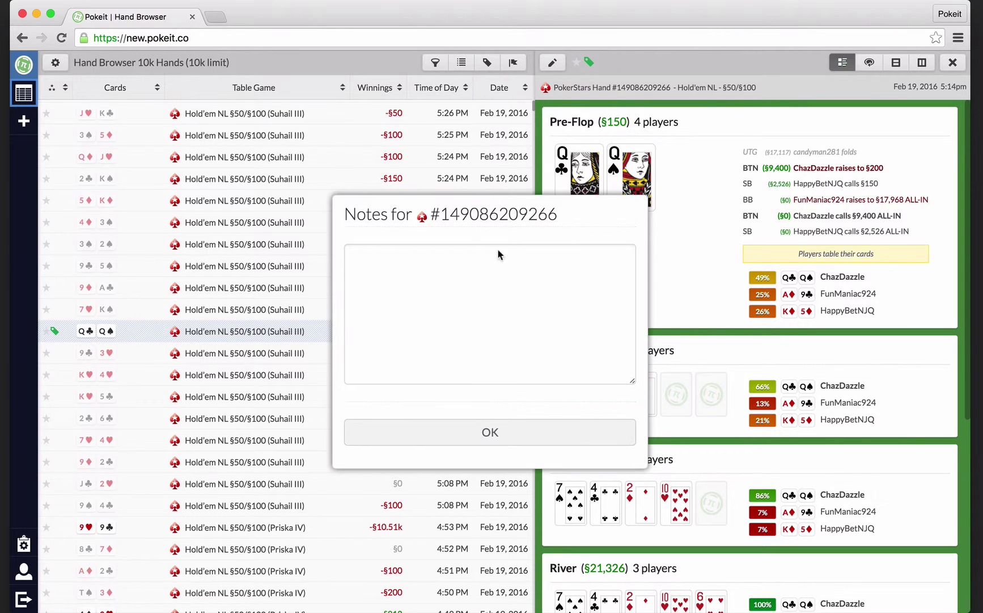
click(472, 319)
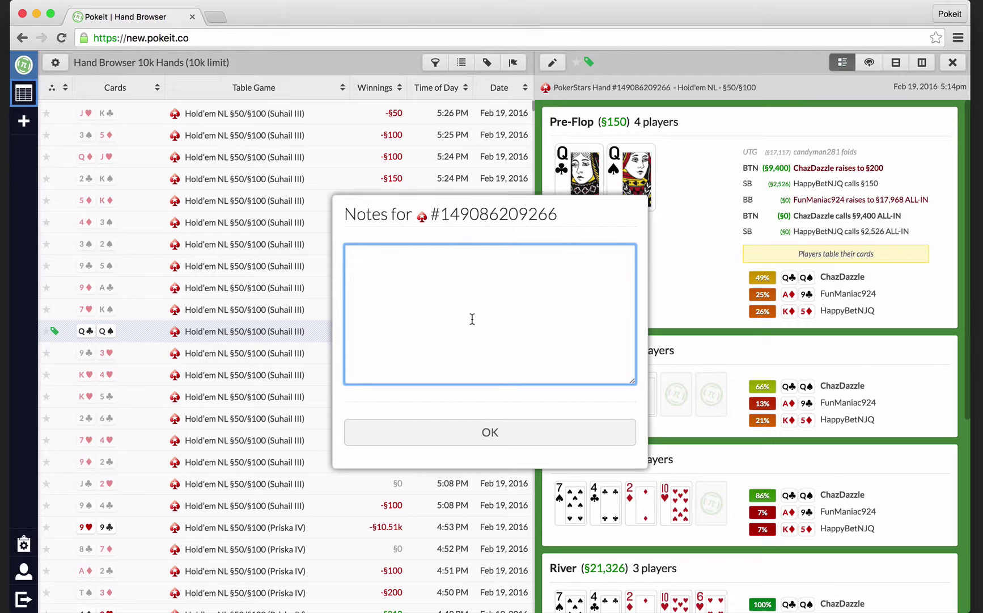
text(I'm so good at poker)
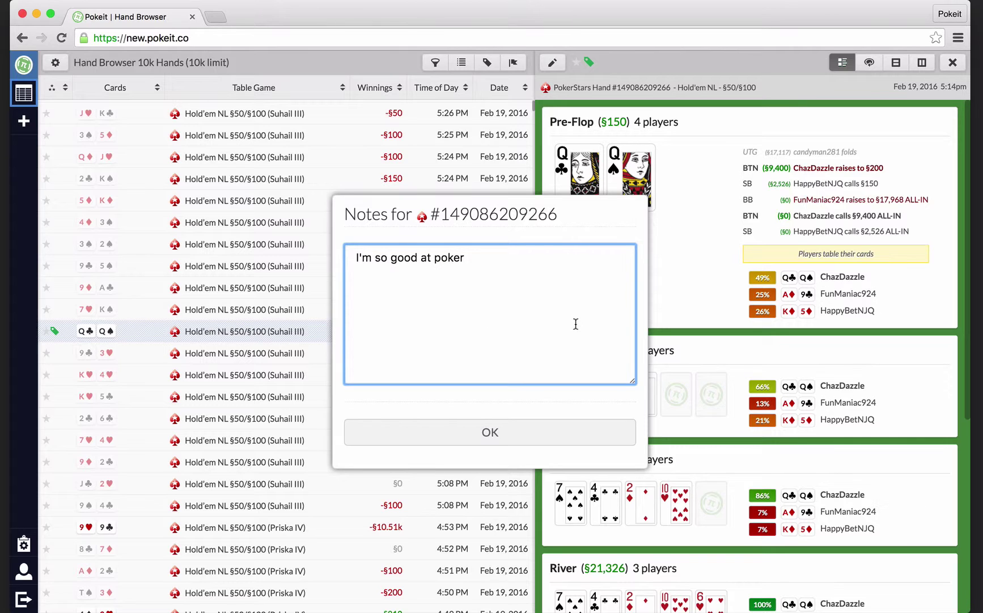
click(689, 71)
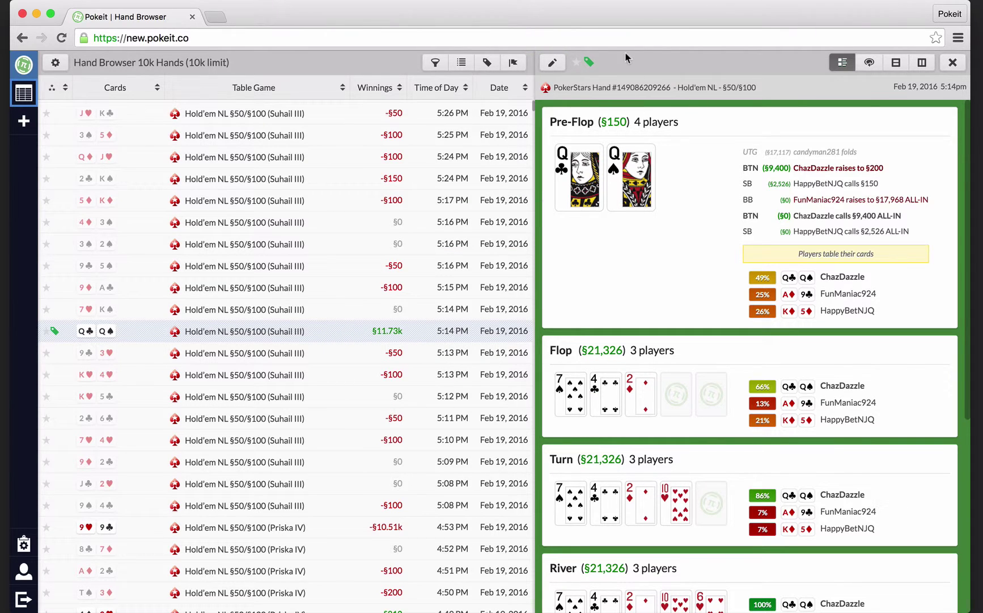
Turn on sharing for the hand with Hide Names and Hide Results enabled, and close the sharing options
click(559, 67)
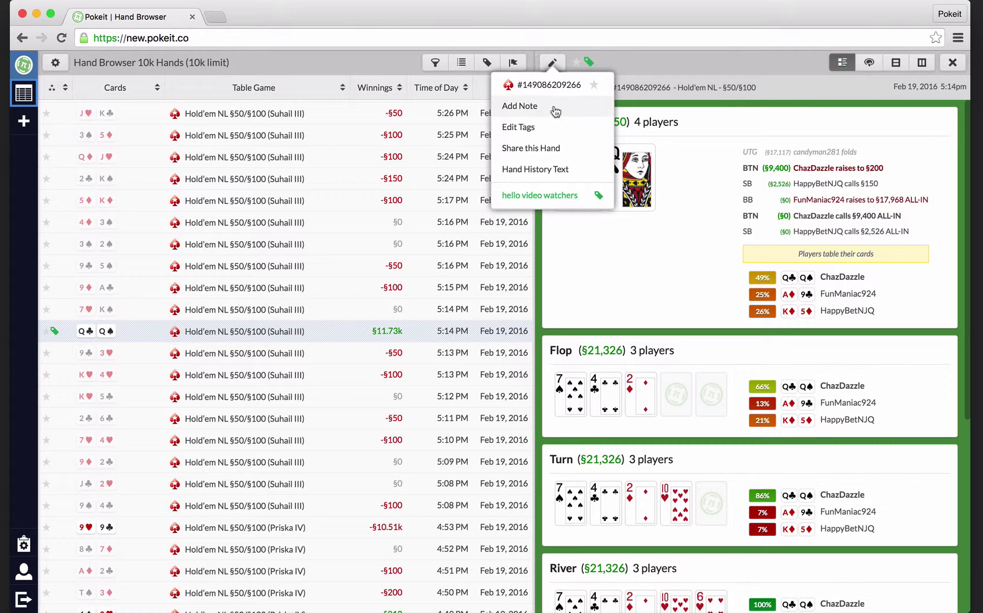
click(556, 149)
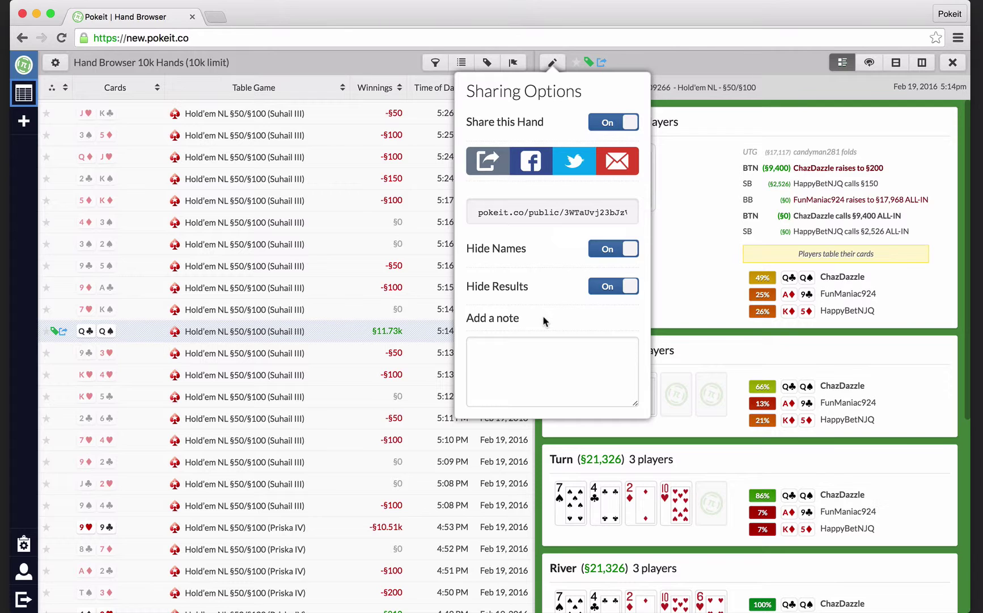
click(677, 60)
Open the hand history text and look through its Code version
click(552, 62)
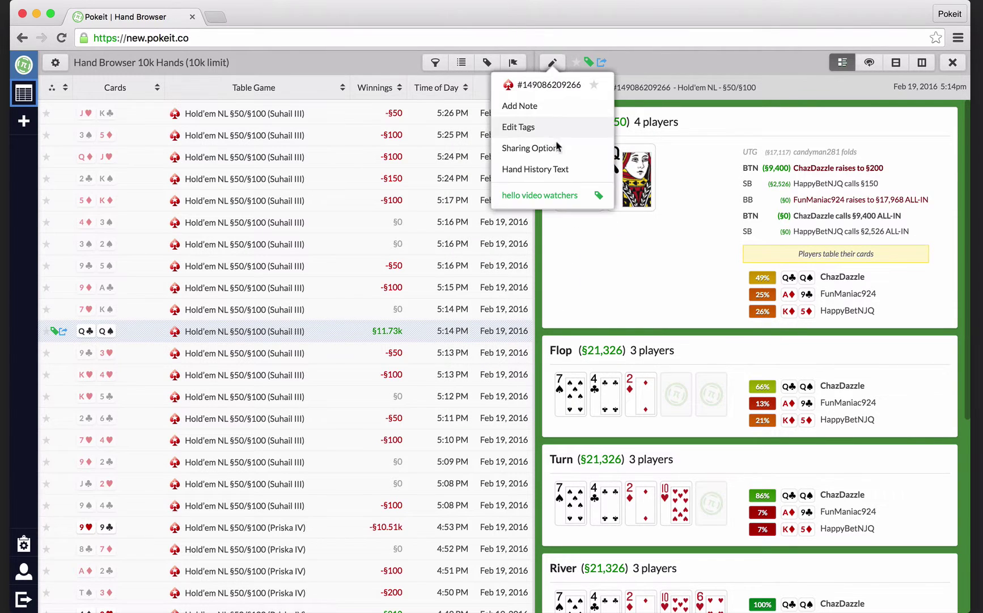
click(565, 171)
click(503, 271)
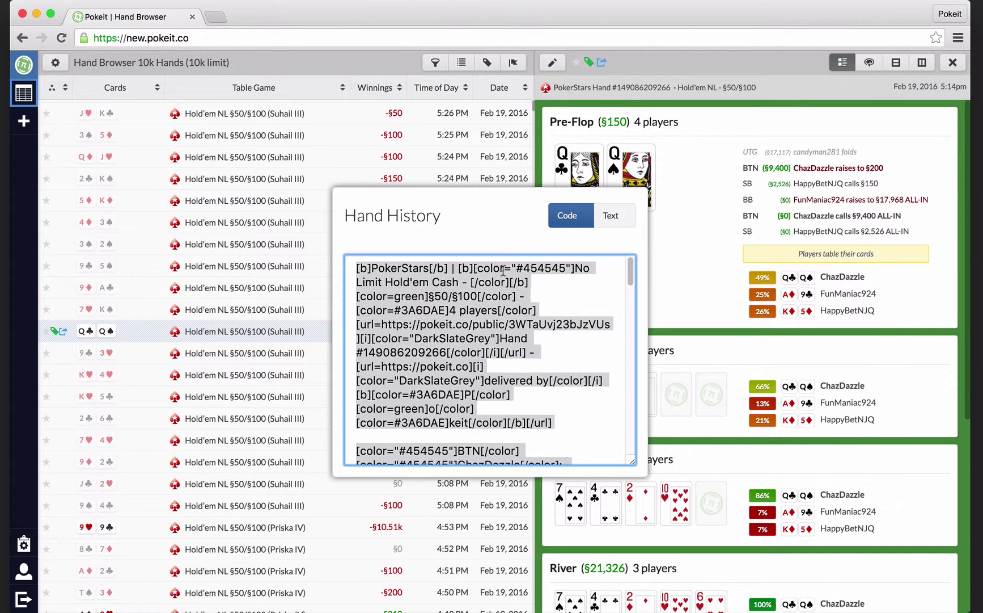
scroll(503, 271, down, 3)
scroll(503, 271, down, 2)
click(512, 394)
scroll(513, 394, up, 5)
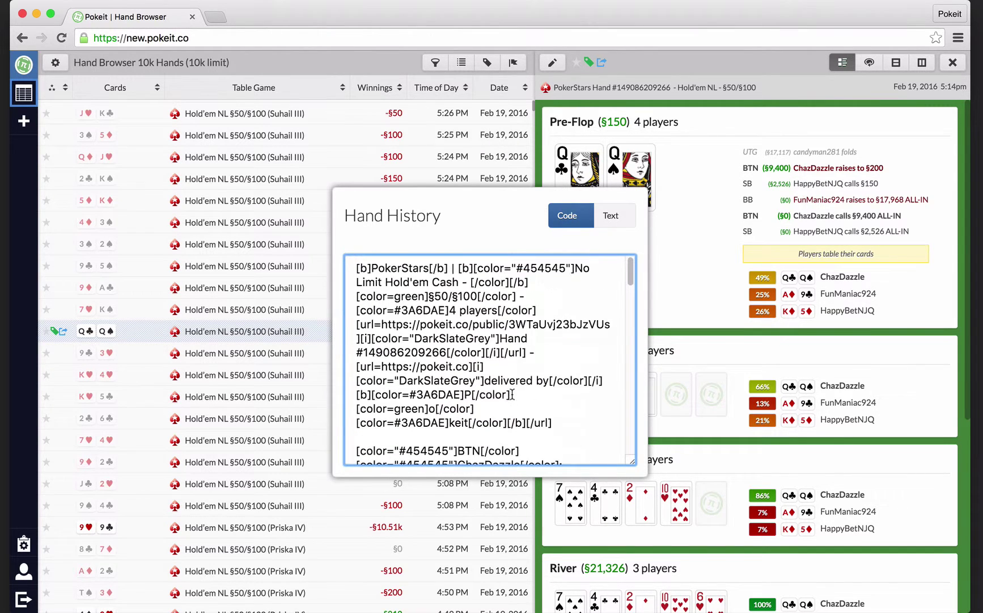
Switch the hand history to the plain Text version, read it through to the final pot and close it
click(610, 217)
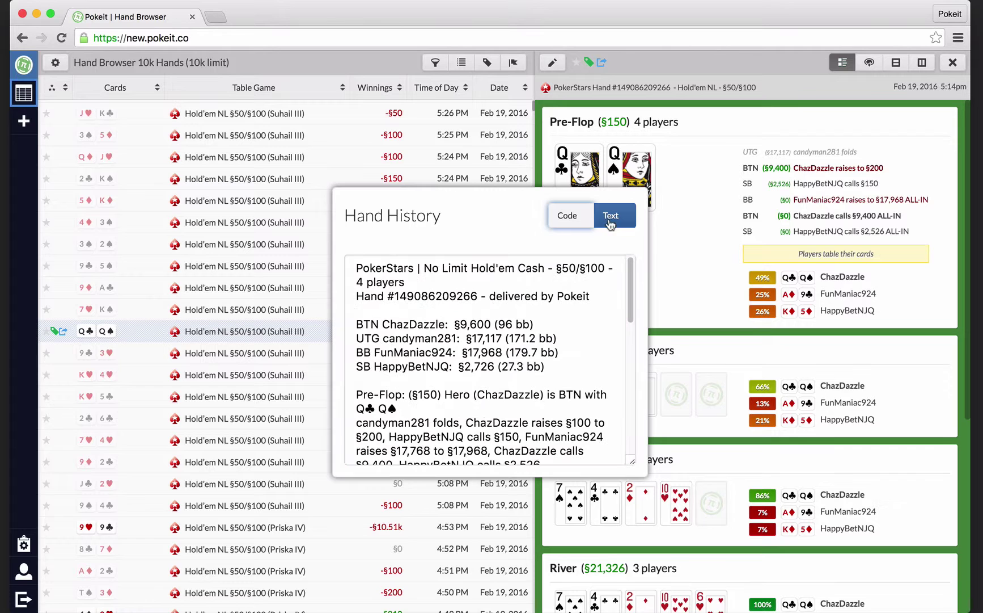
click(478, 290)
scroll(479, 290, down, 6)
scroll(480, 291, down, 3)
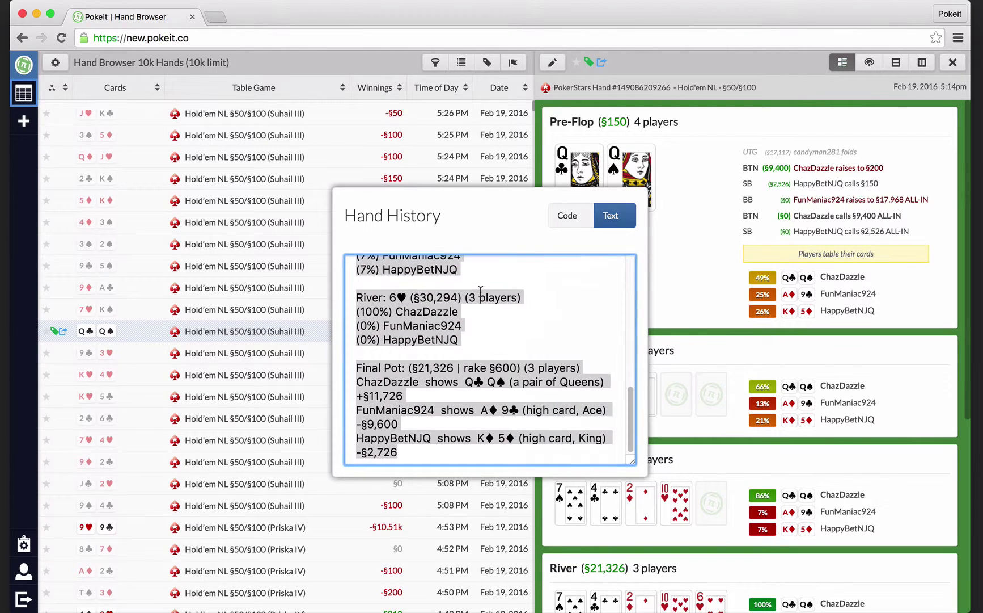
click(531, 318)
scroll(531, 318, up, 3)
click(692, 63)
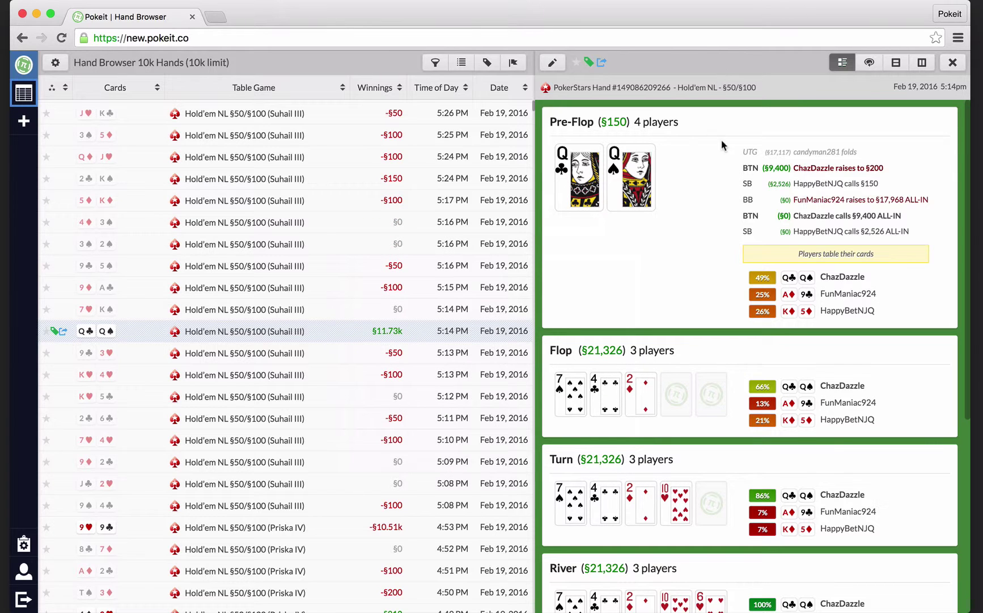
Play the hand in the Replayer with the sound muted, pausing at the button's raise to §200
scroll(744, 248, down, 5)
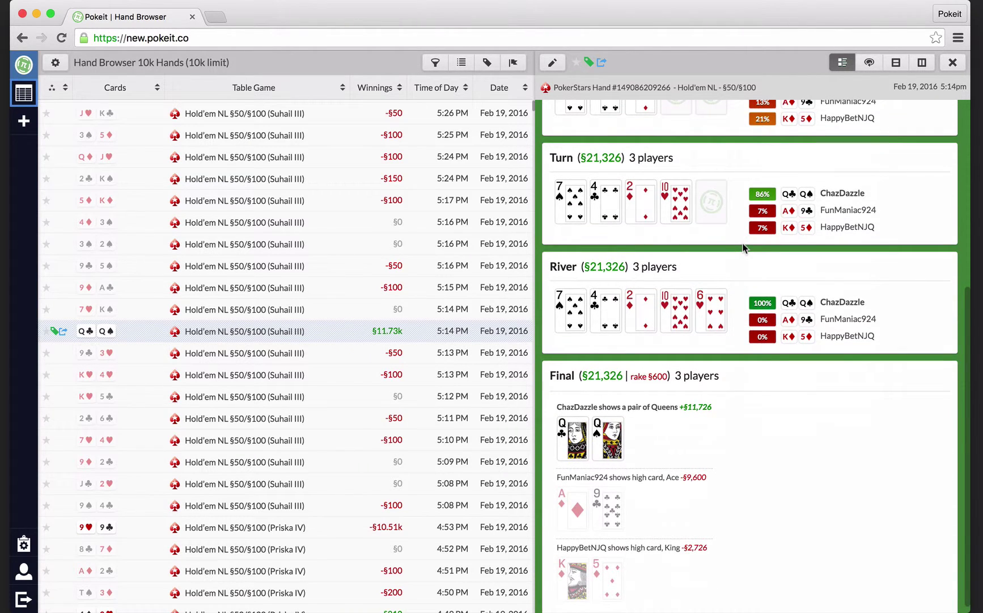
scroll(743, 244, up, 5)
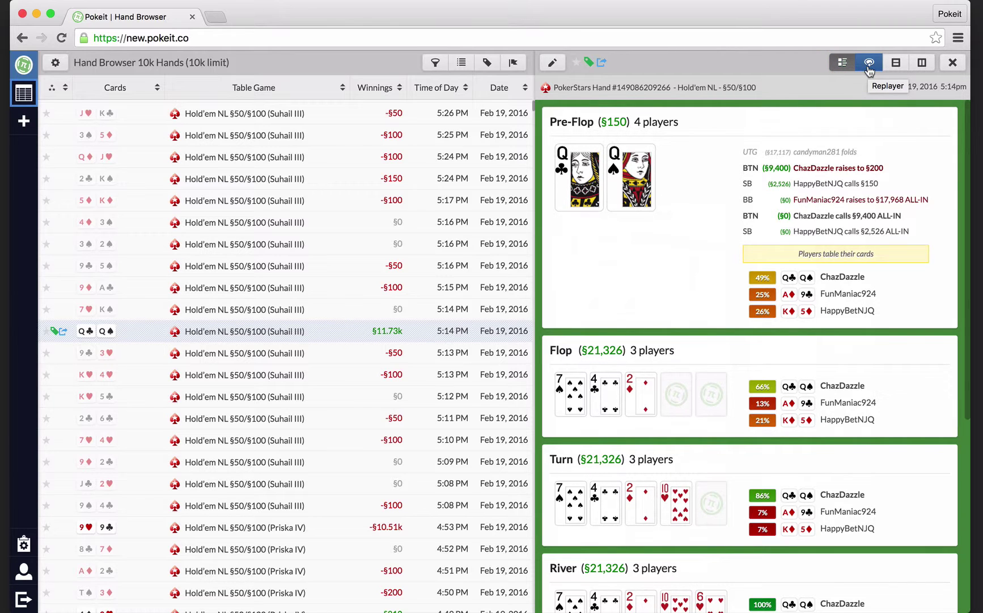
click(869, 66)
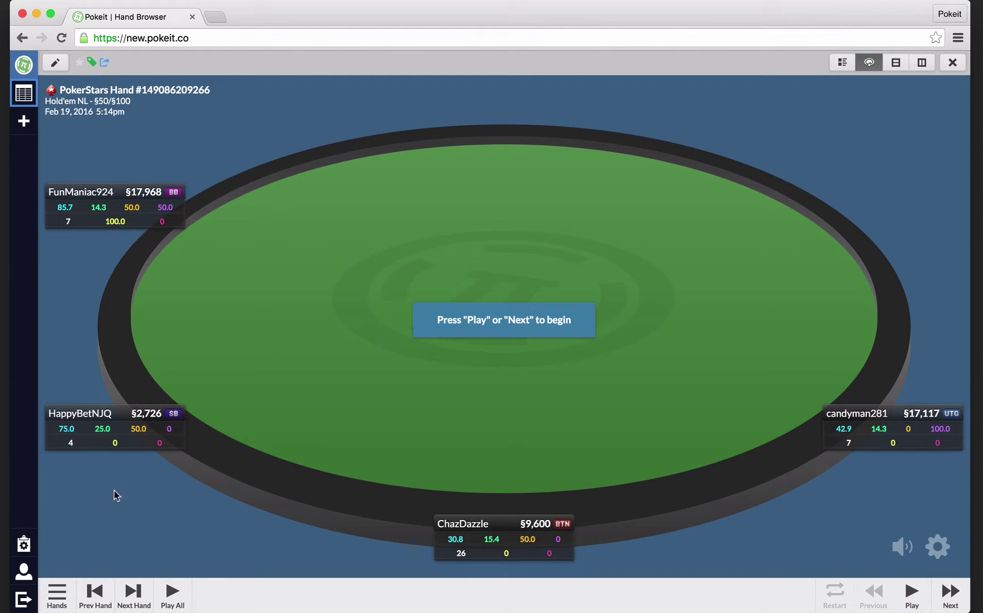
click(902, 546)
click(912, 593)
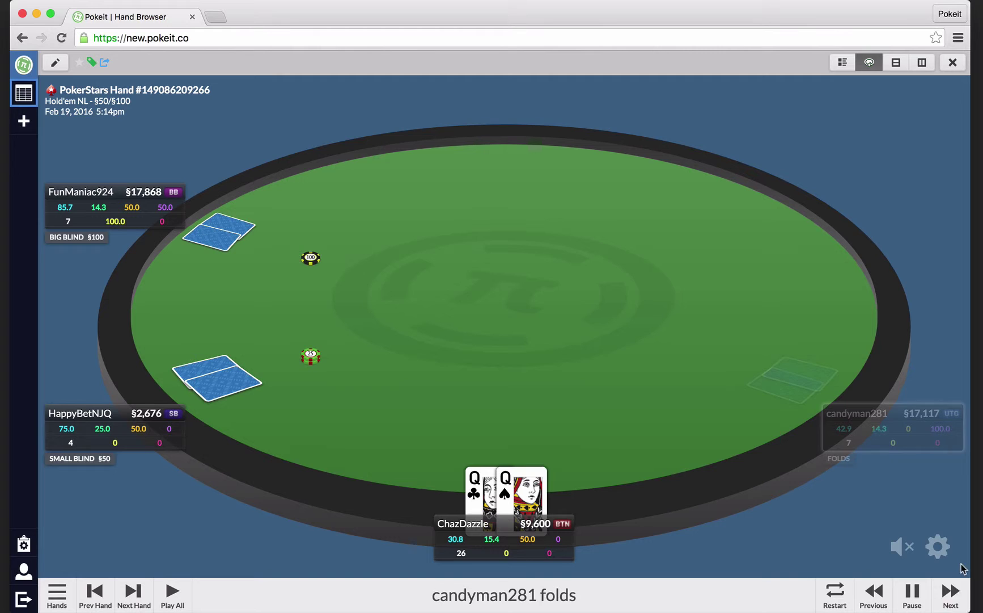
click(913, 597)
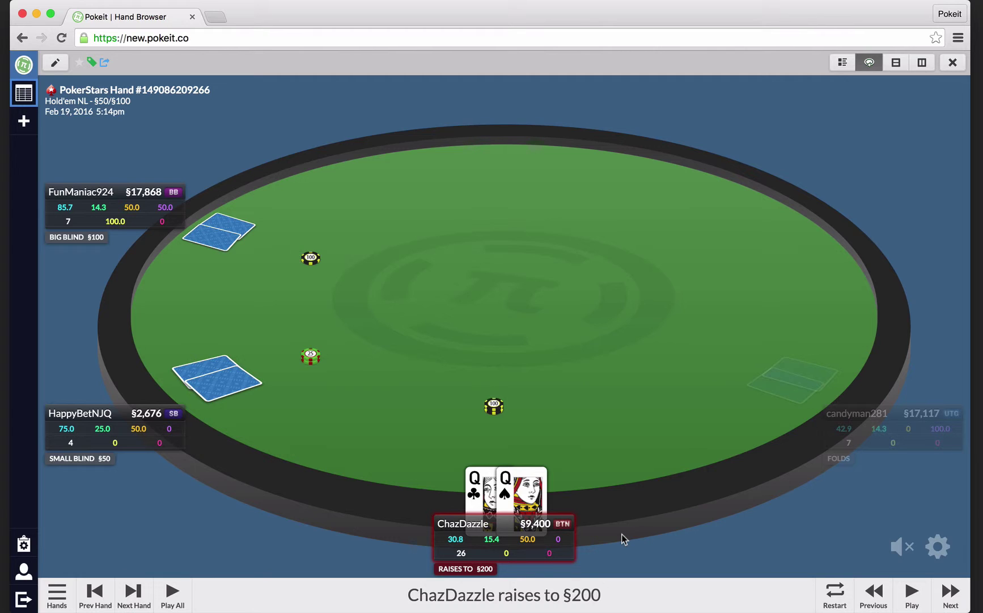
Examine the available fields and the two HUD rows in the HUD stats configuration and leave without saving
click(938, 546)
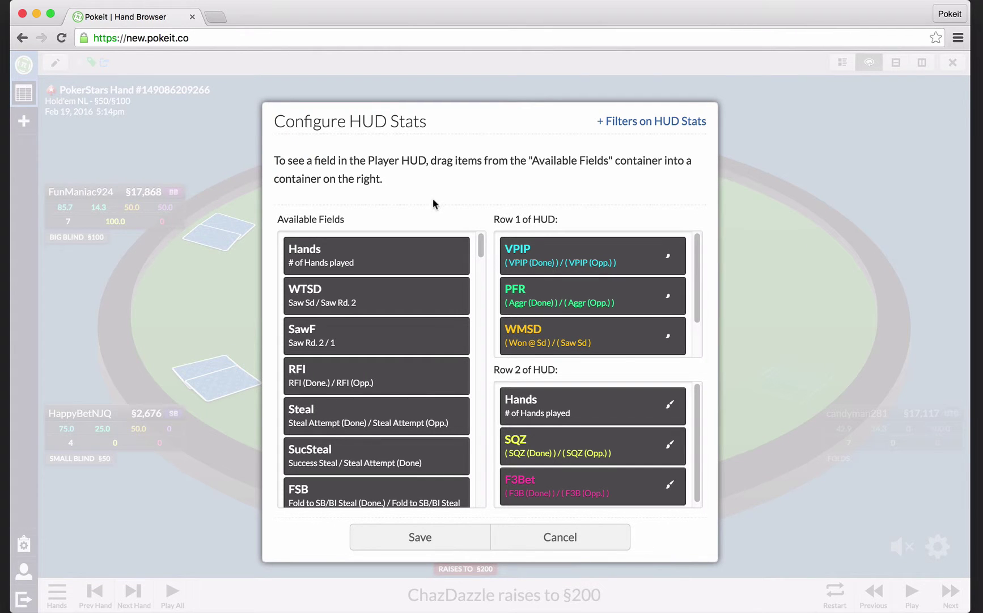
scroll(559, 337, down, 2)
scroll(558, 349, up, 2)
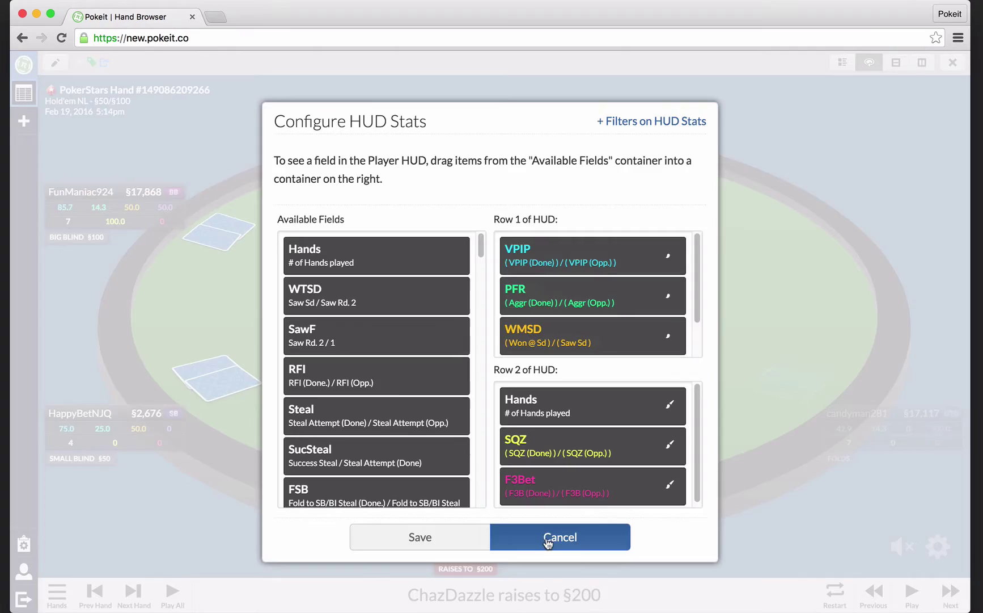
click(547, 542)
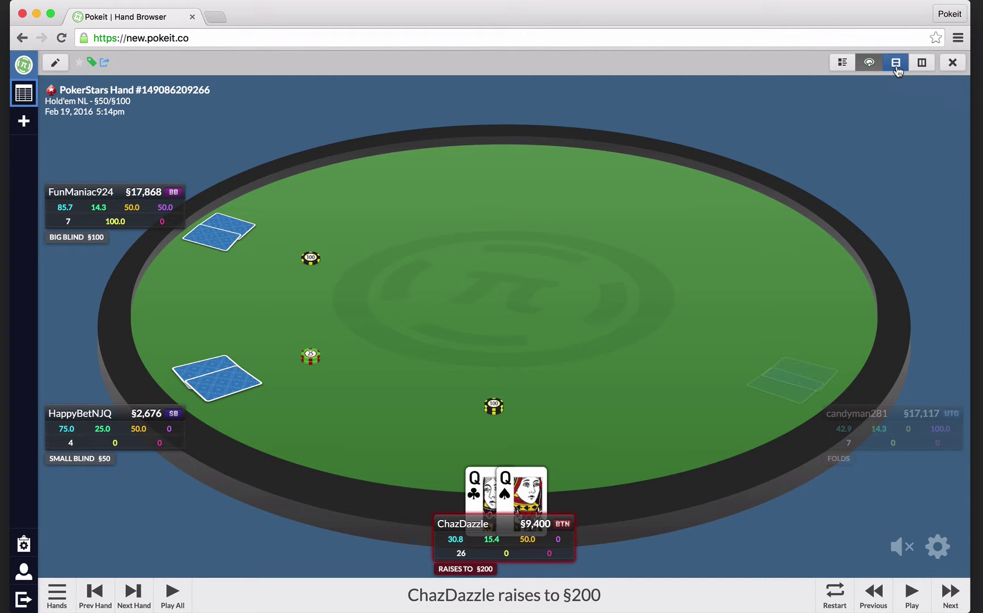
Compare the summary-only, replayer-only and side-by-side layouts for the hand
click(843, 64)
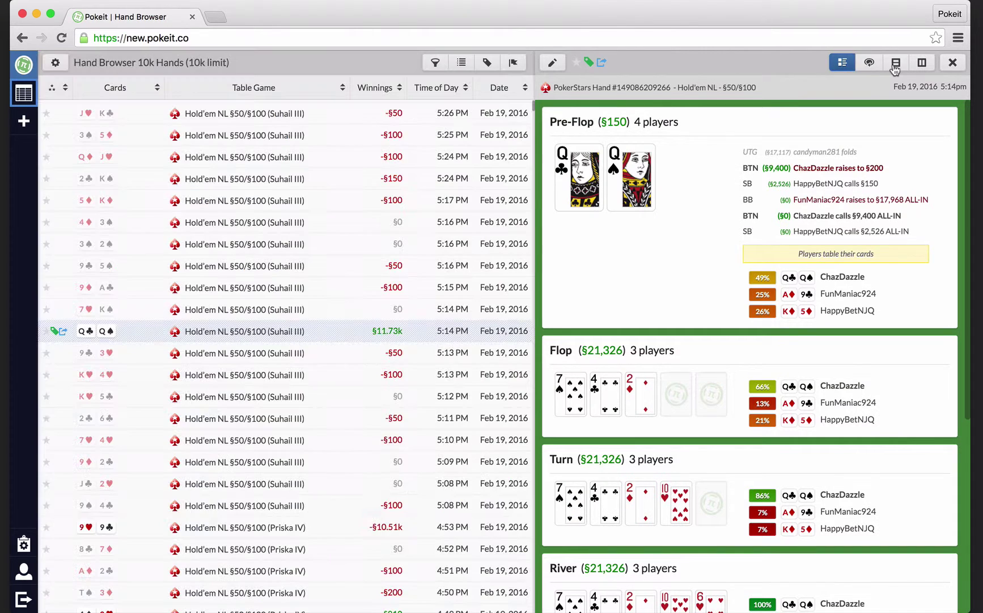
click(888, 65)
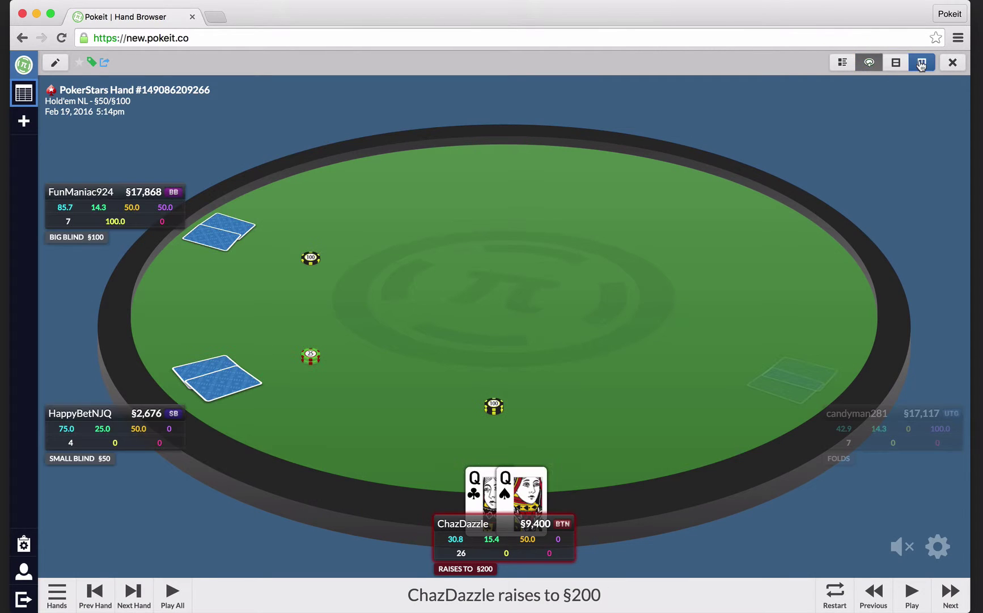
click(924, 63)
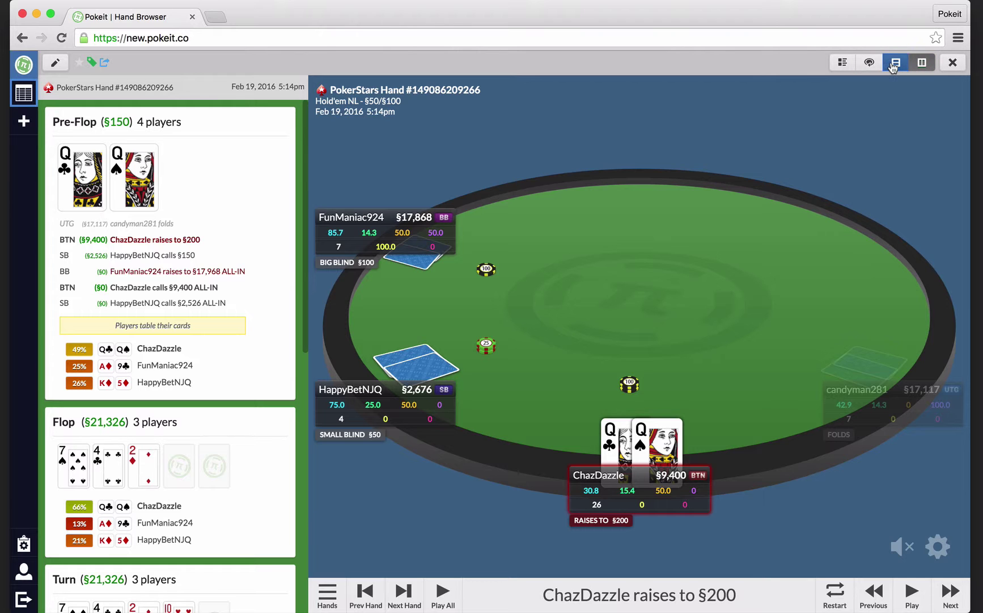
Stack the hand summary above the replayer beside the hand list, and open the 4:53 PM pocket nines hand
click(896, 63)
scroll(733, 285, down, 2)
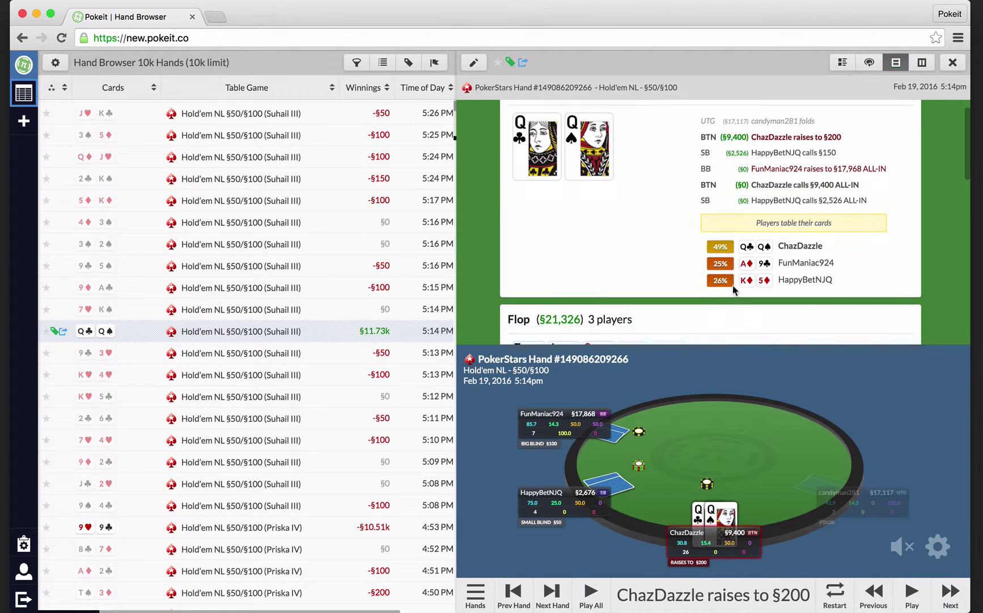
scroll(754, 286, down, 10)
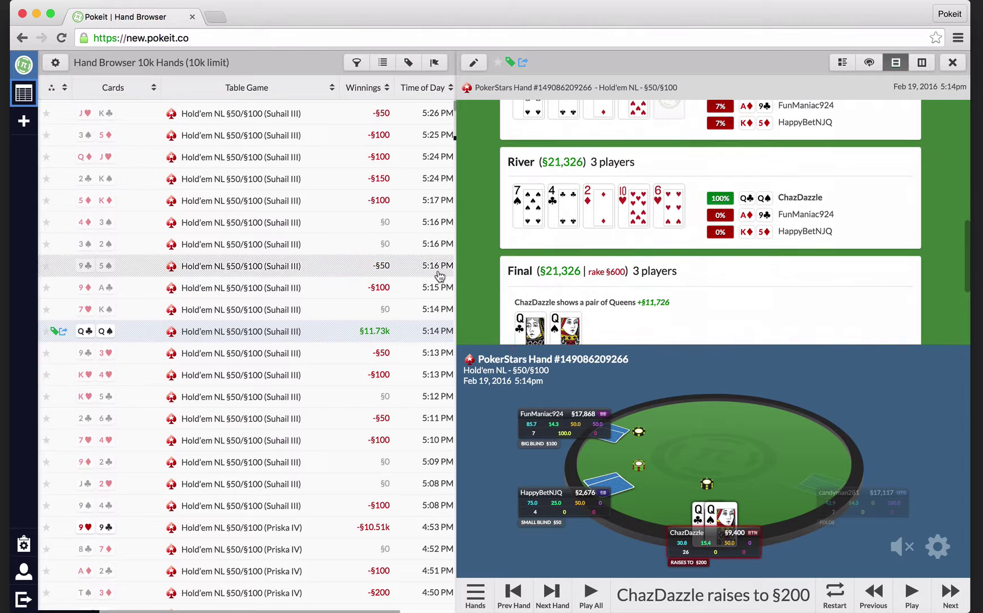
click(273, 528)
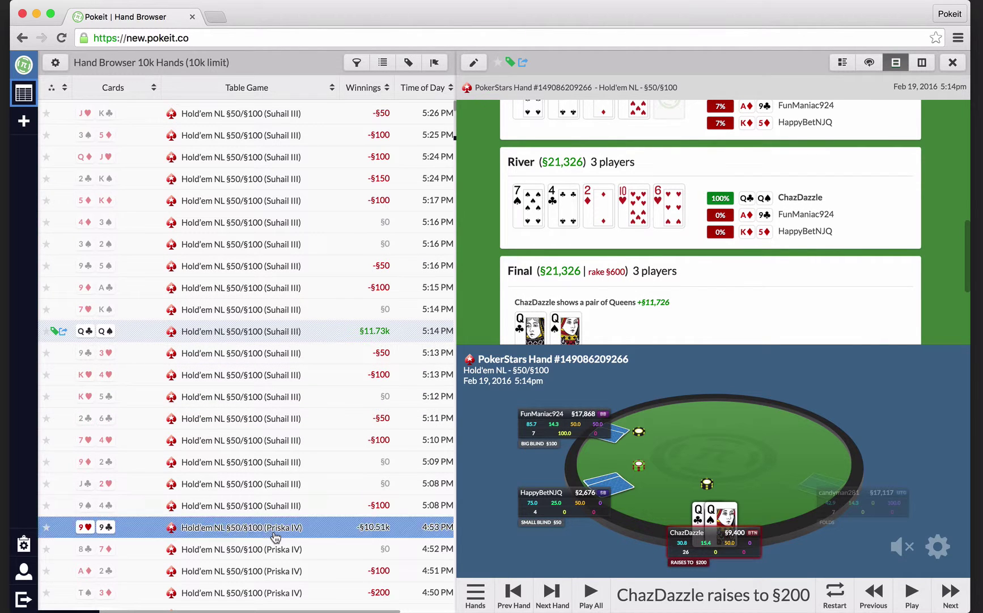